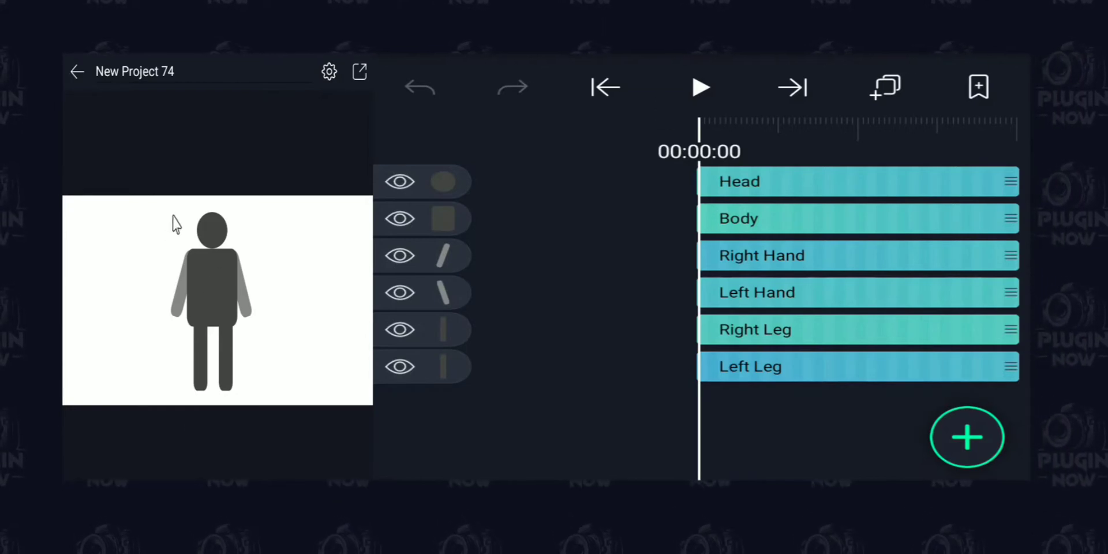
click(222, 222)
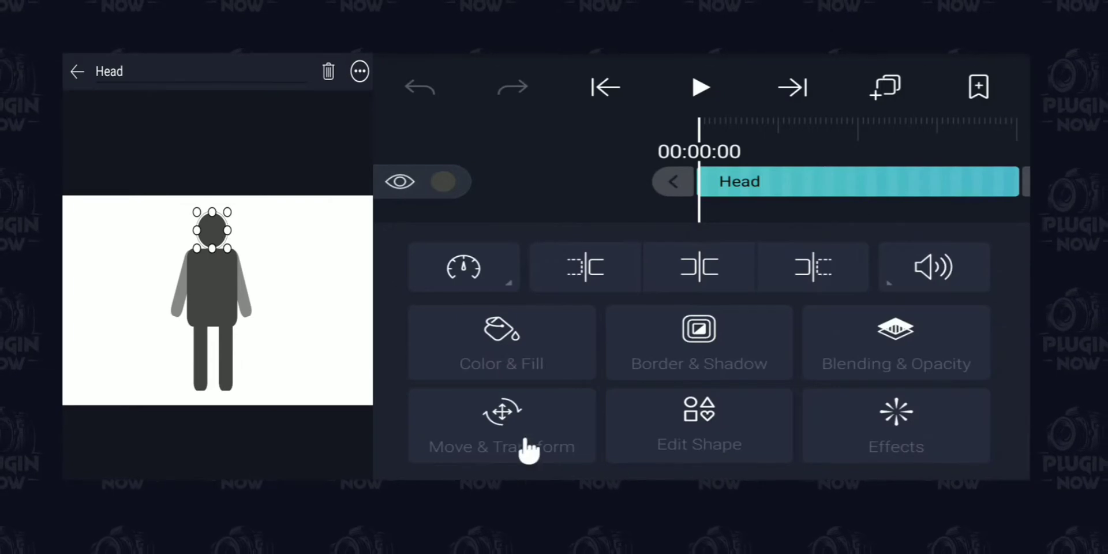
click(502, 445)
drag(648, 371, 701, 372)
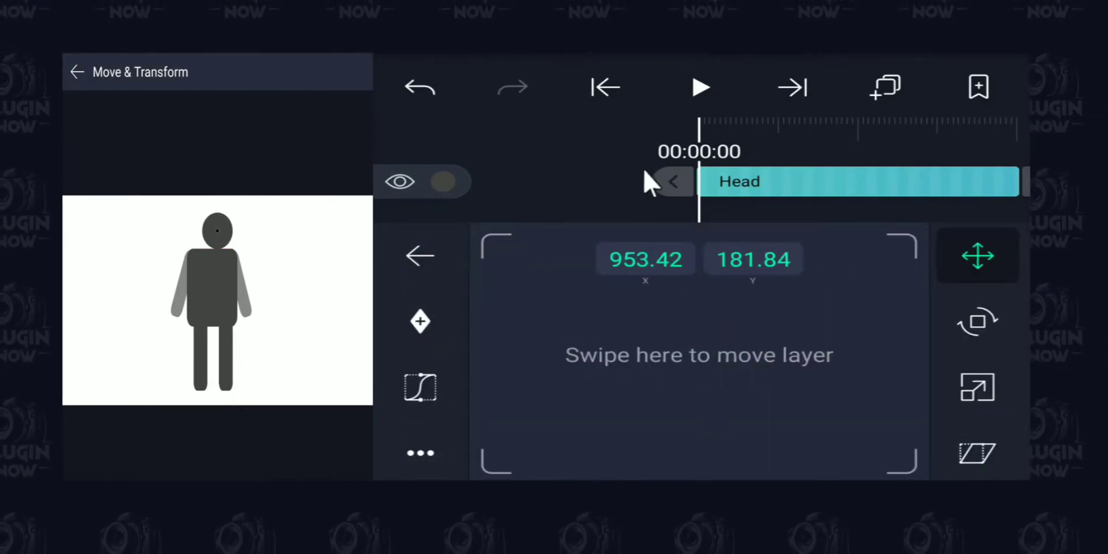
click(673, 181)
click(745, 220)
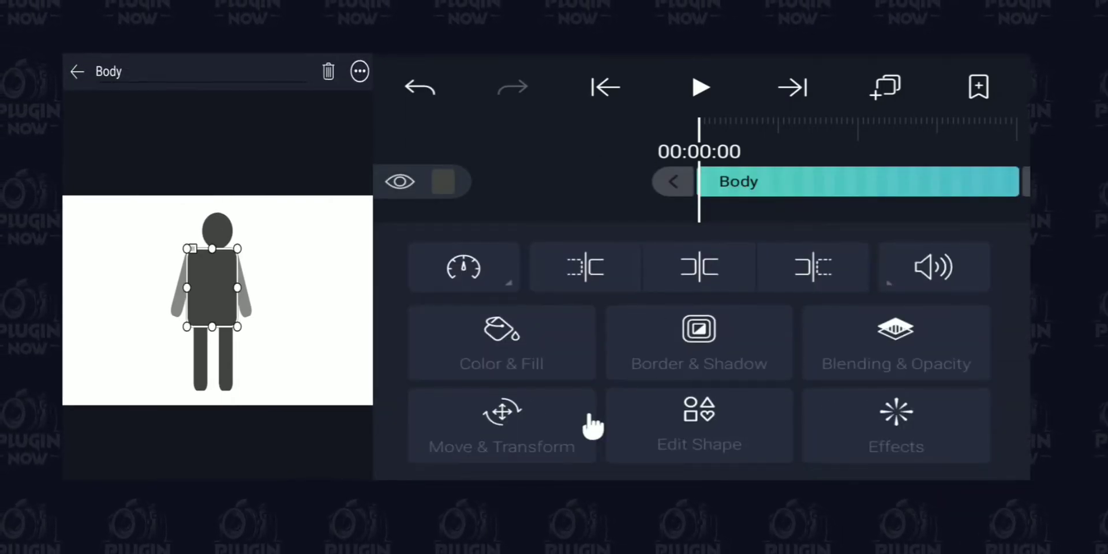
click(574, 331)
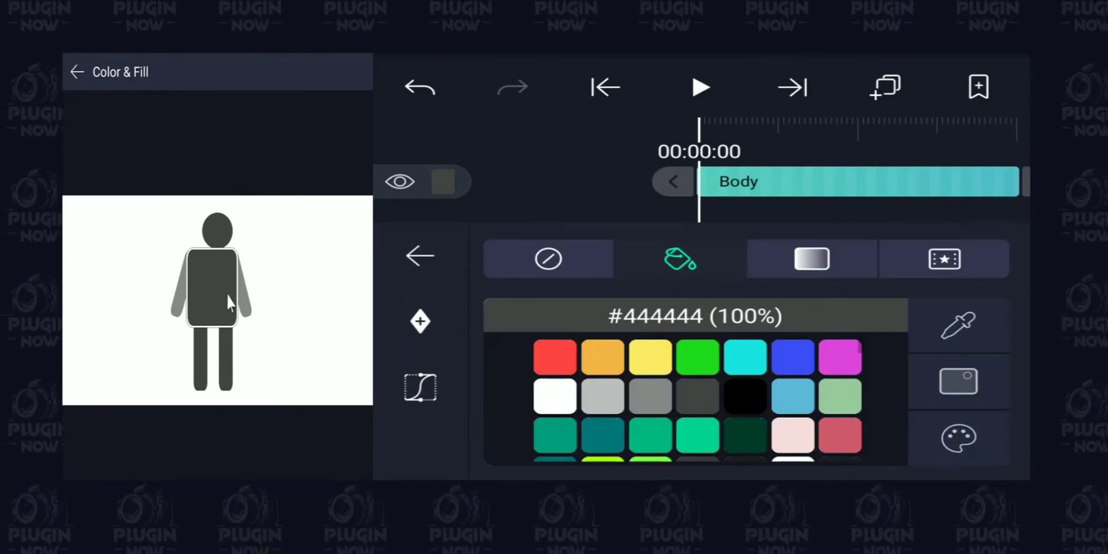
drag(227, 302, 242, 301)
click(199, 408)
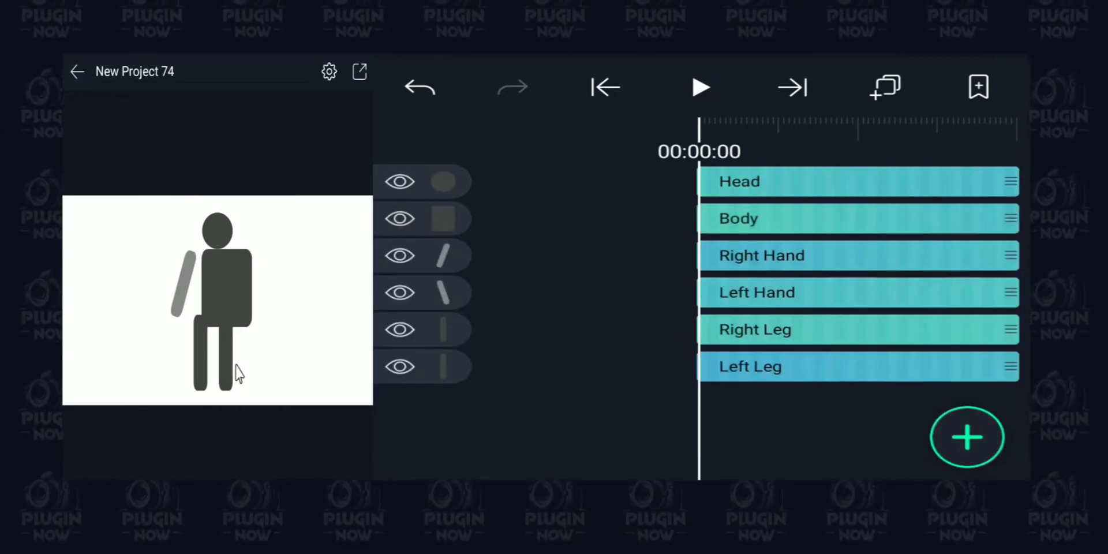
click(425, 92)
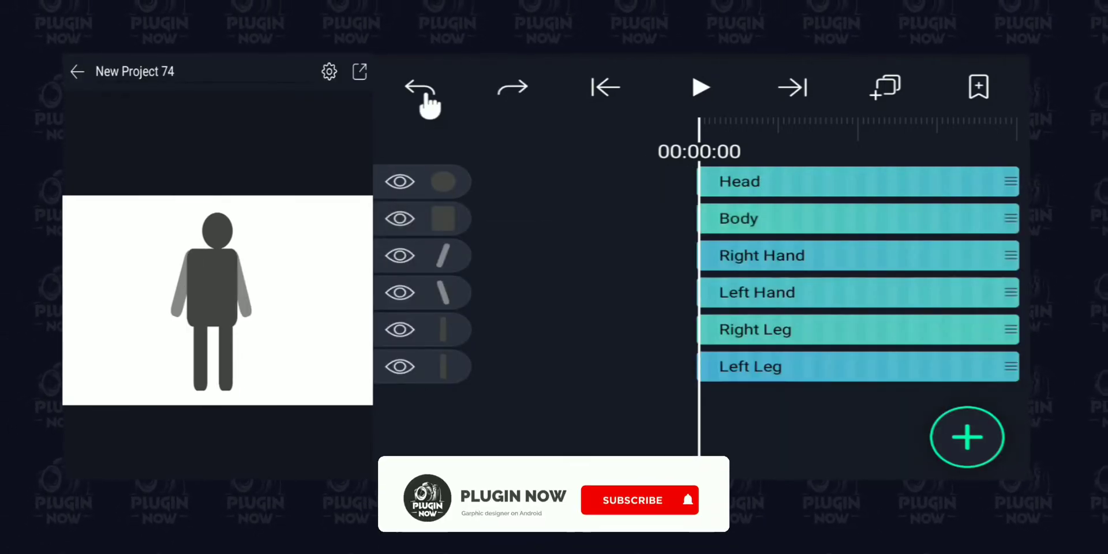
click(424, 92)
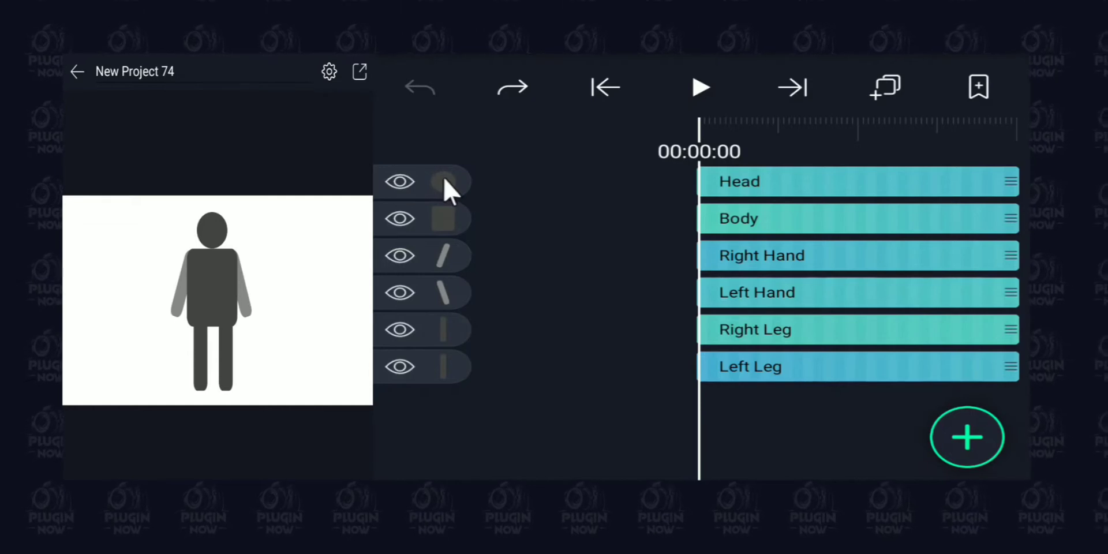
Step: Put the Head layer into multi-select mode with a long-press on its thumbnail
click(445, 180)
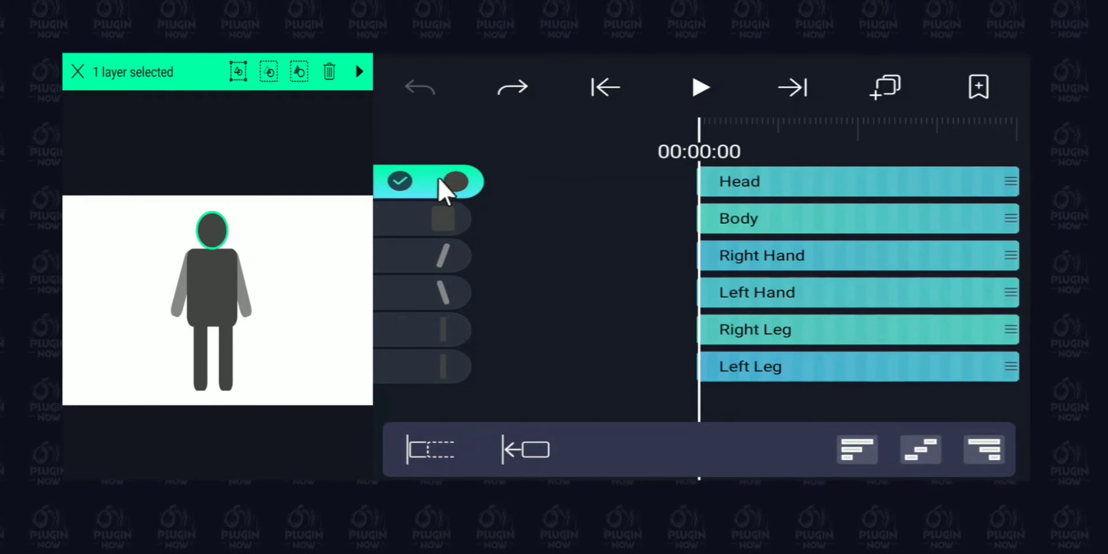
Step: Add Body to the selection, exit selection mode, and make the Body layer visible again
click(436, 218)
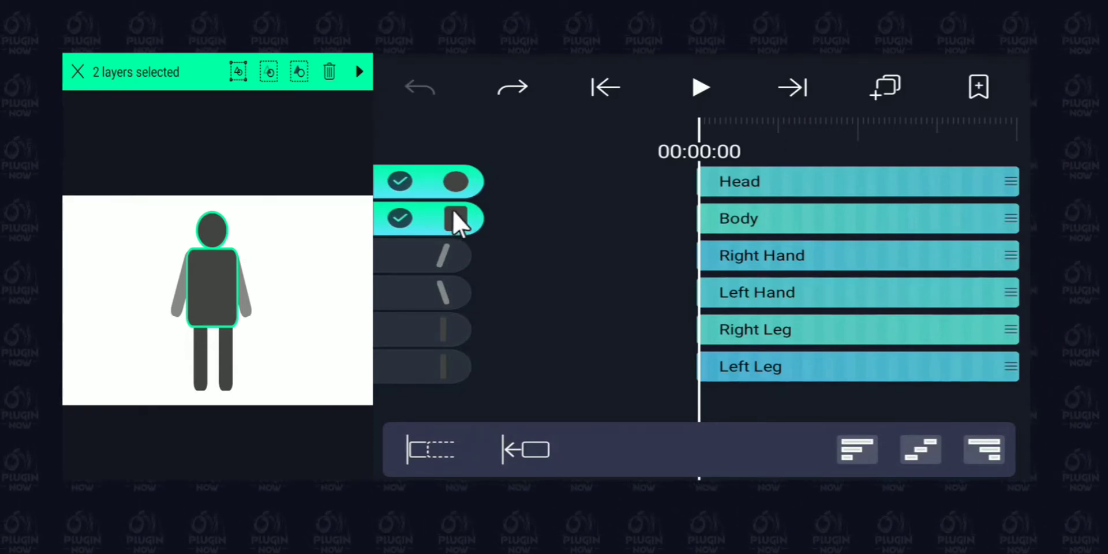
click(398, 218)
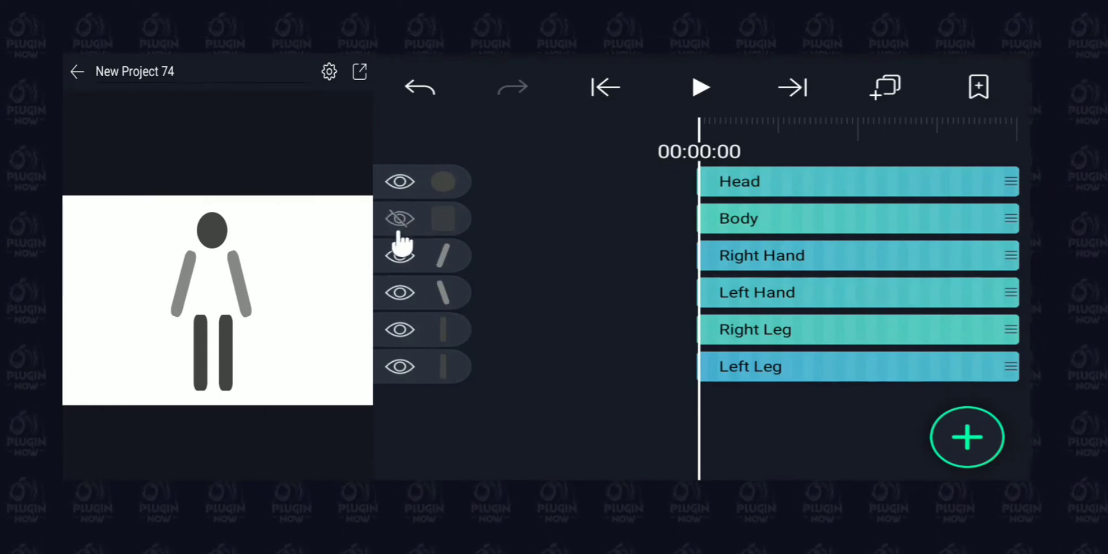
click(408, 222)
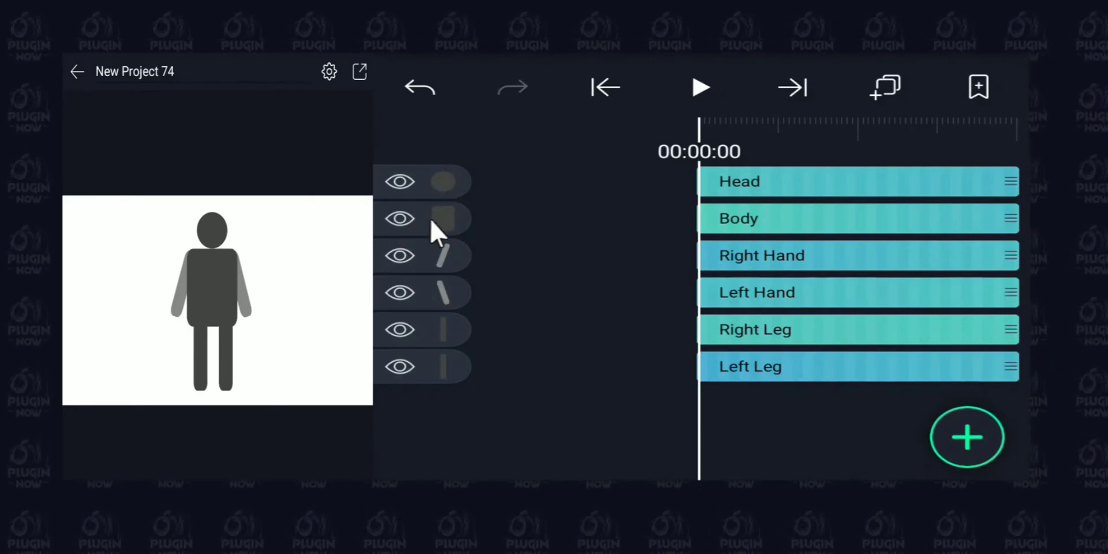
click(399, 220)
click(398, 221)
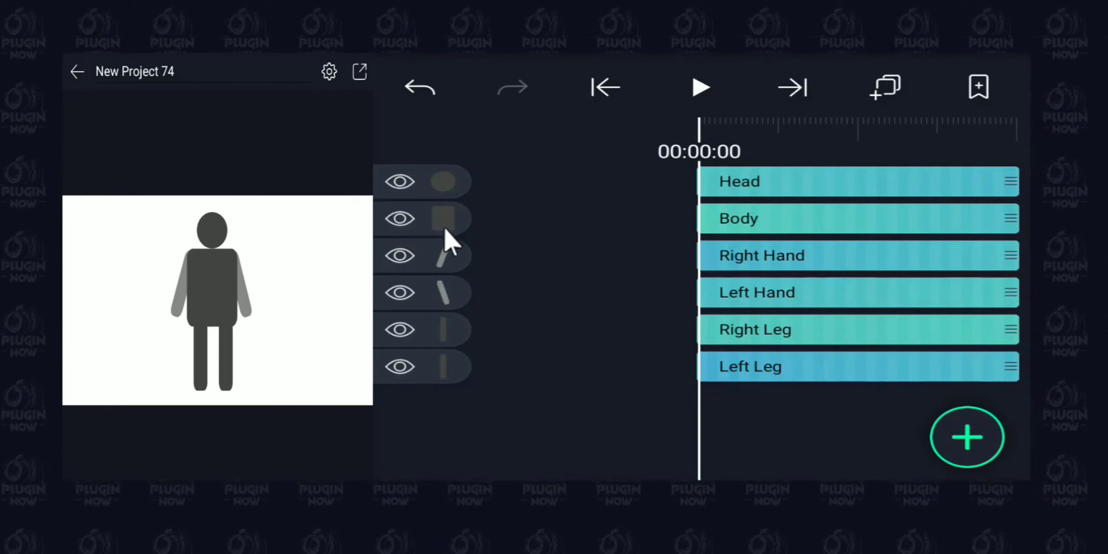
Step: Select Head, Body, both hands and both legs, and group them into Group 1
click(445, 180)
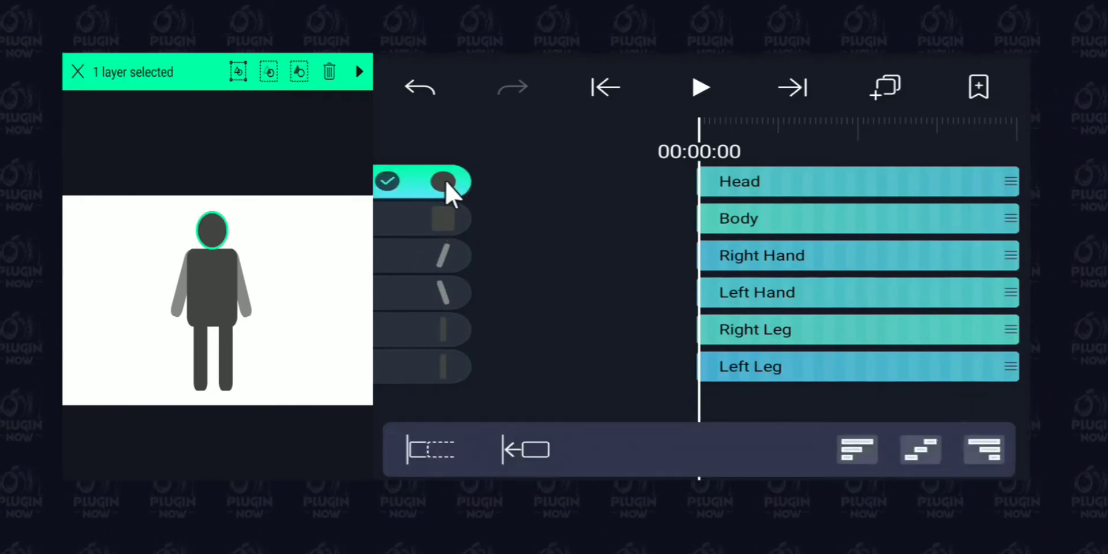
click(445, 218)
click(446, 257)
click(407, 305)
click(404, 329)
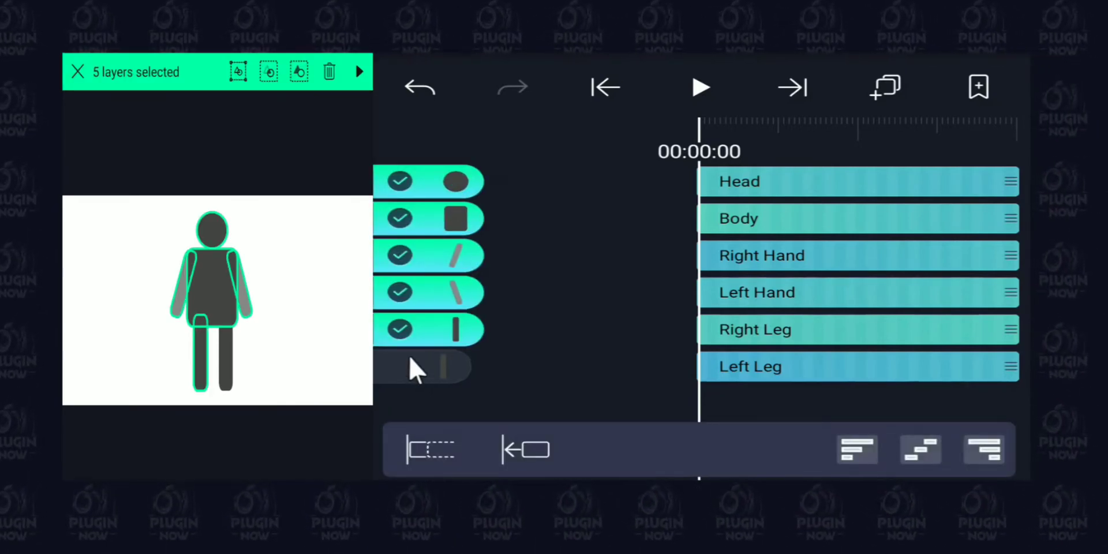
click(408, 364)
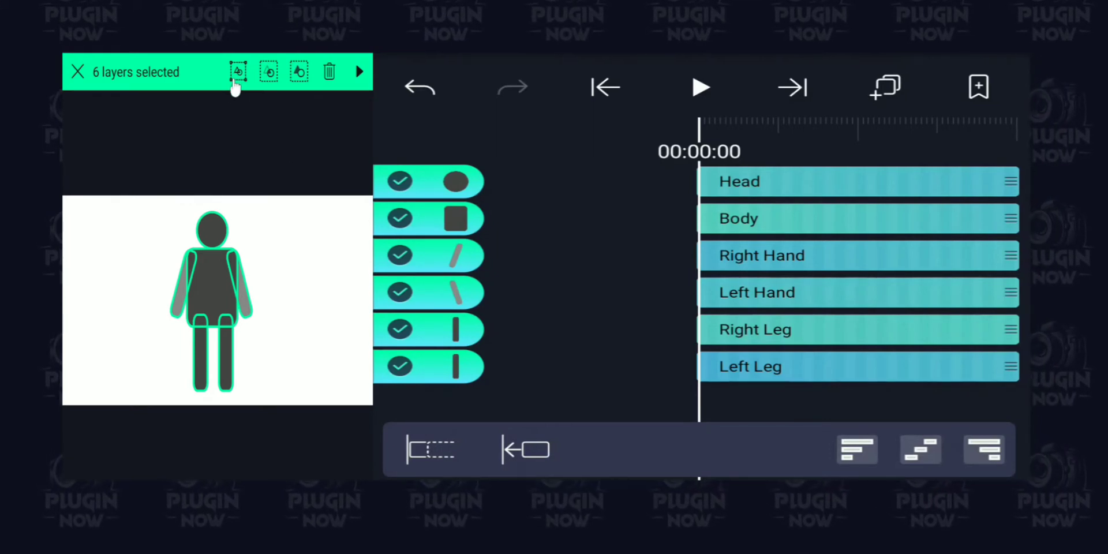
click(237, 74)
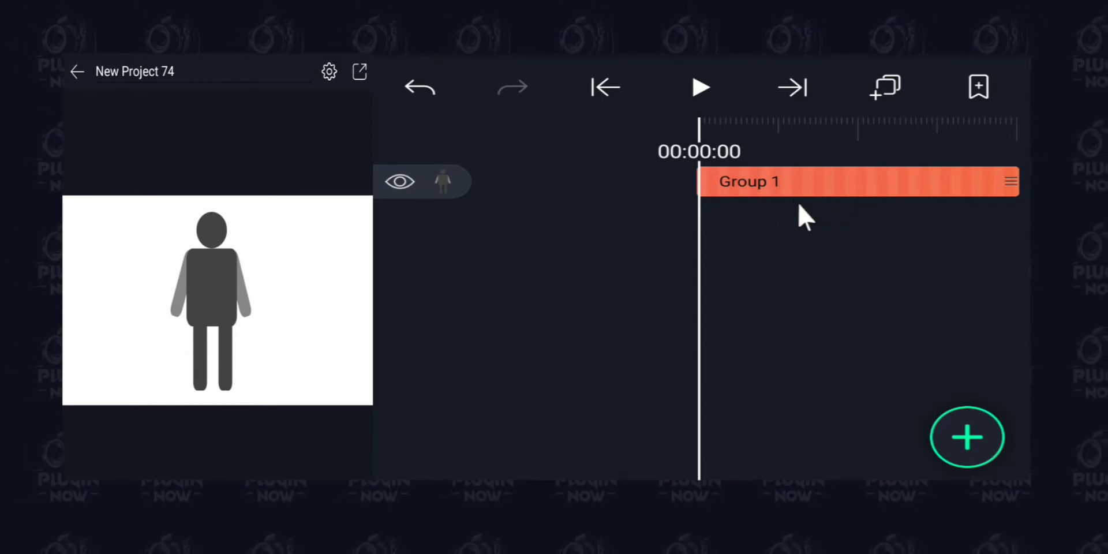
Step: Rename the Group 1 clip to 'man'
drag(802, 218, 775, 245)
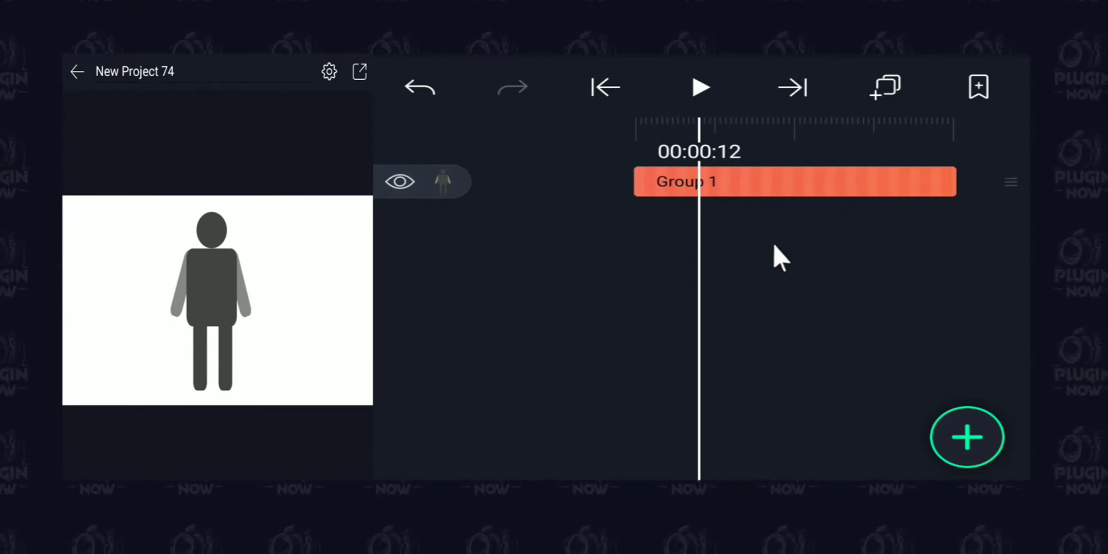
click(687, 182)
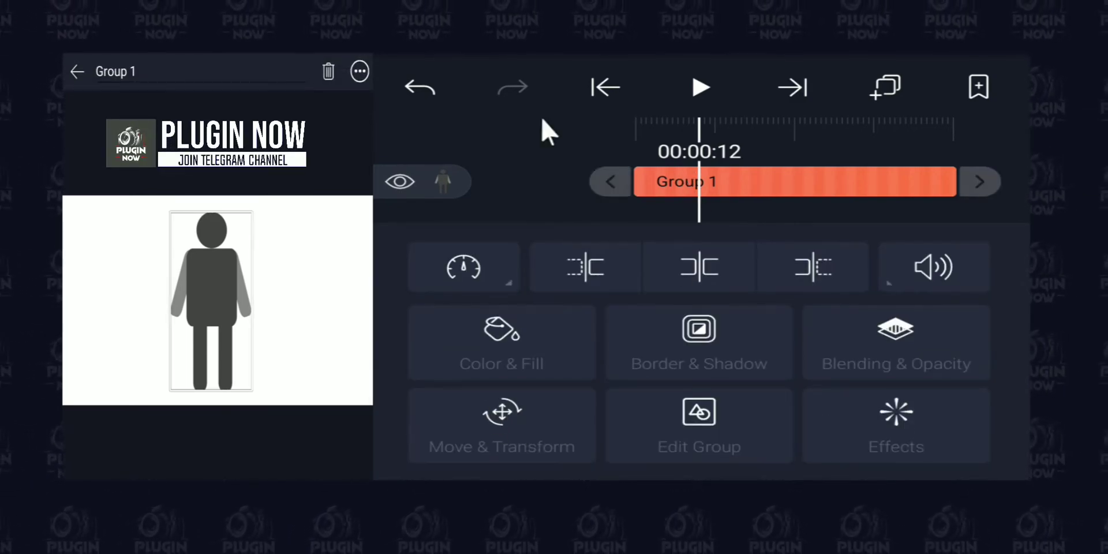
click(136, 72)
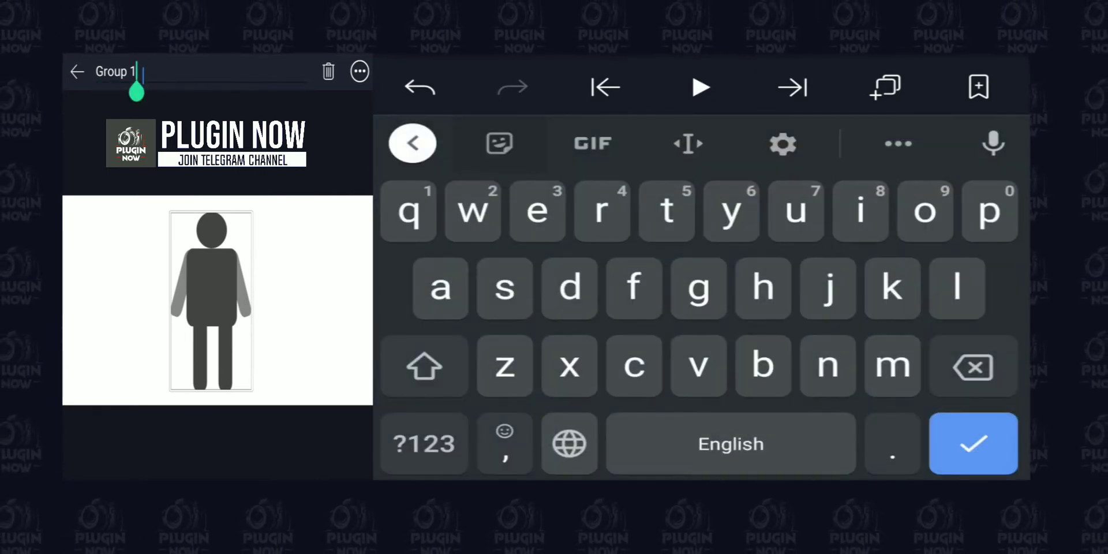
key(BackSpace)
key(BackSpace)
key(BackSpace)
key(BackSpace)
key(BackSpace)
key(BackSpace)
key(BackSpace)
text(man)
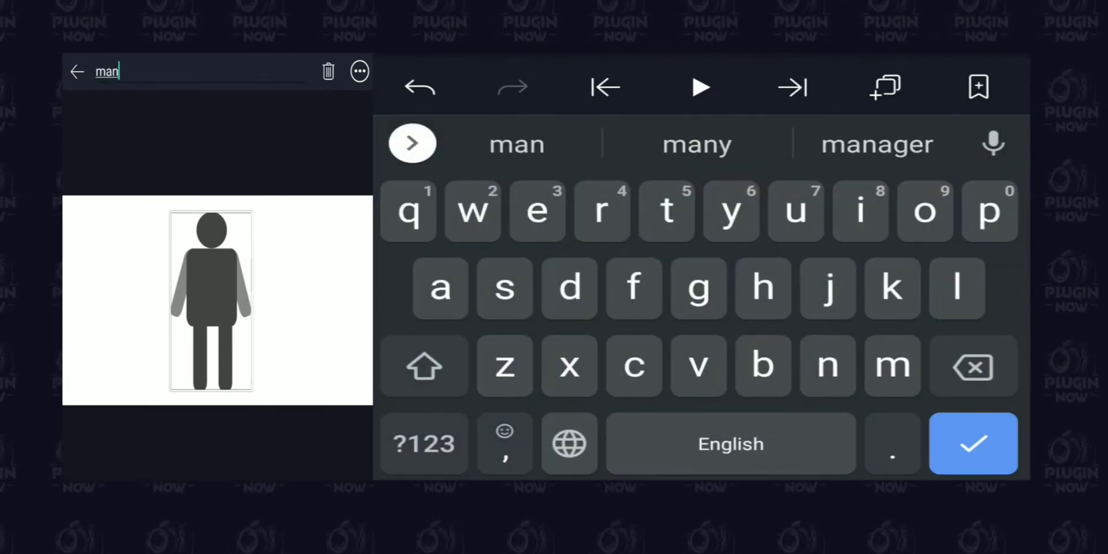
key(Return)
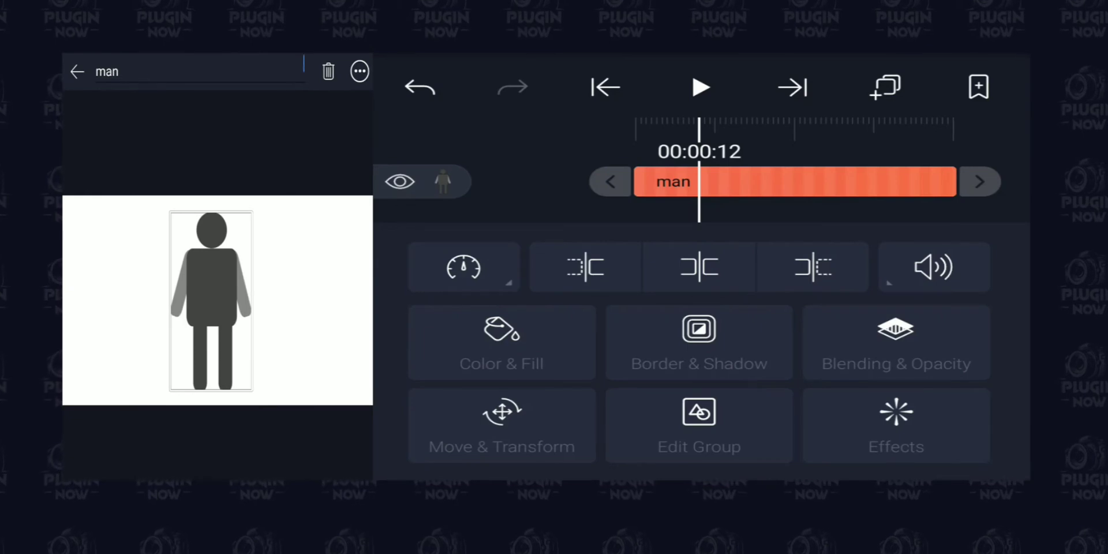
Step: Rewind the playhead to the start and reselect the man clip
click(519, 153)
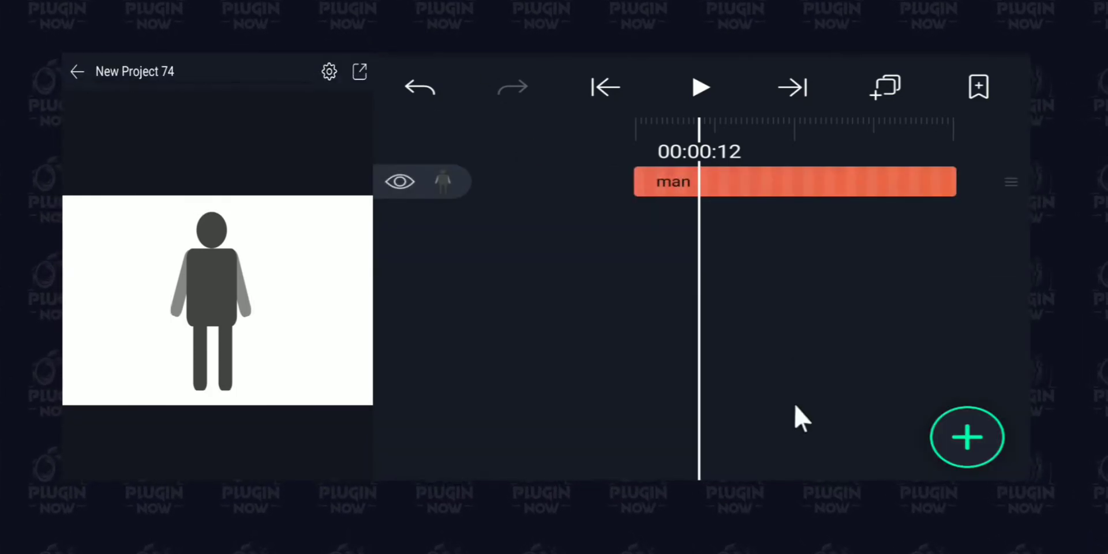
drag(722, 250, 812, 258)
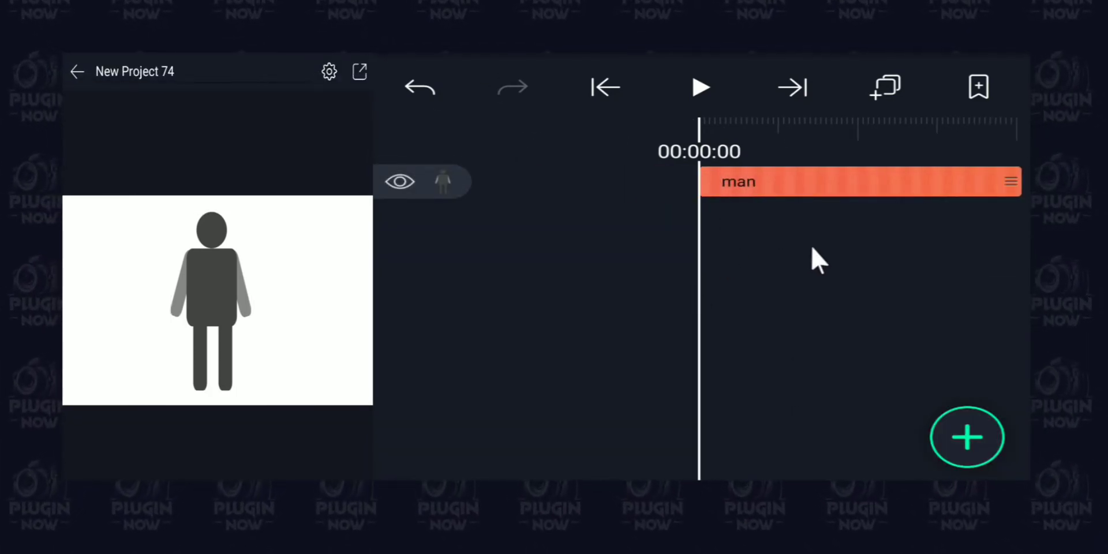
click(737, 180)
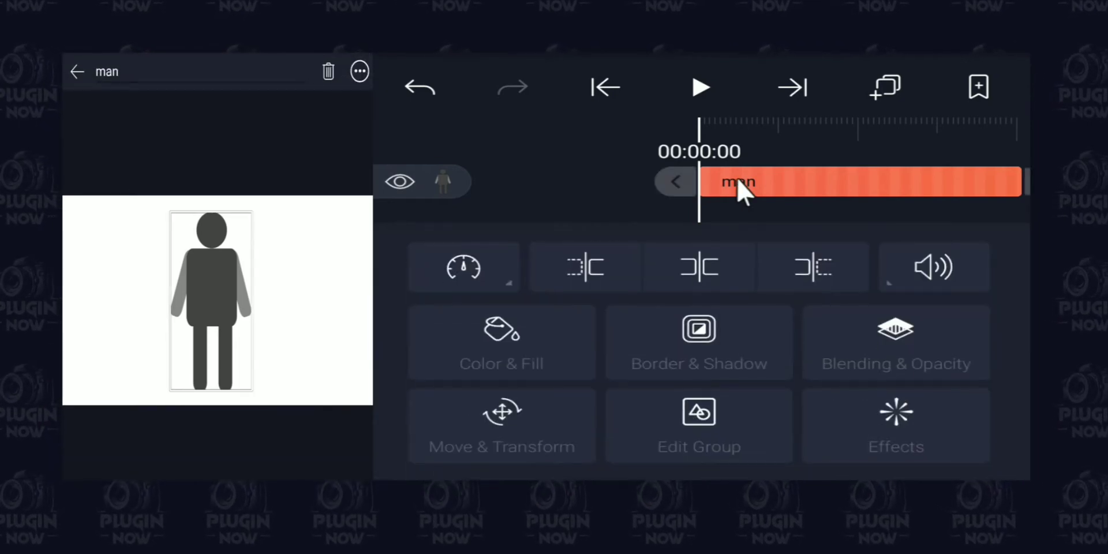
Step: Add a starting position keyframe for the man group at X 371.95 on the left
click(526, 438)
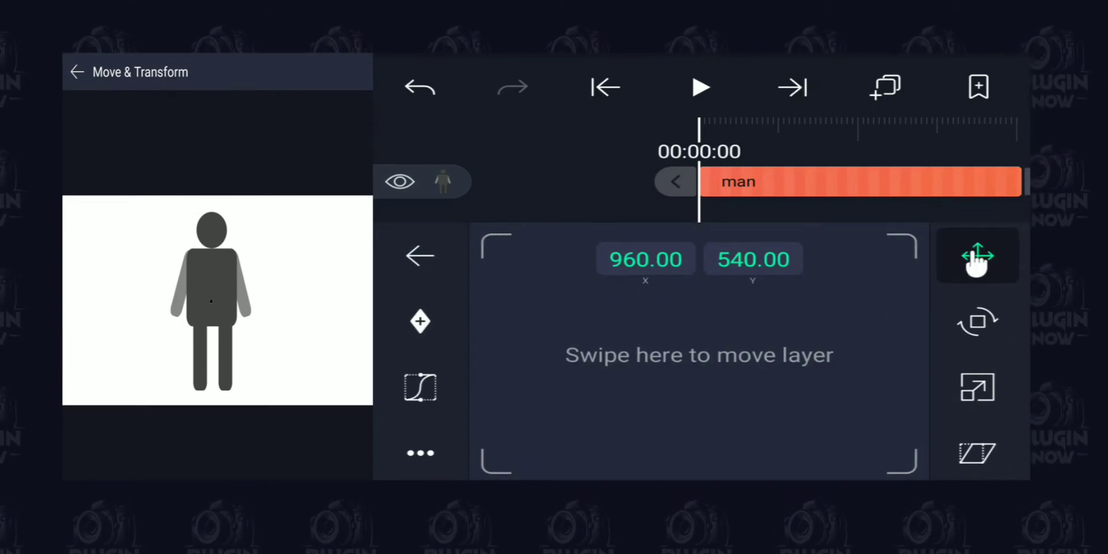
click(425, 320)
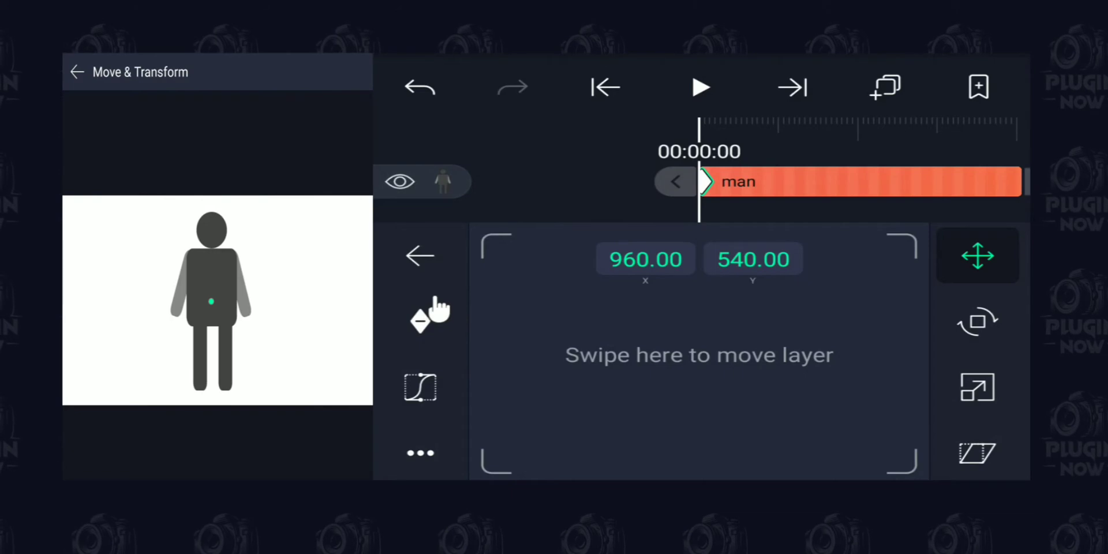
drag(754, 384, 634, 399)
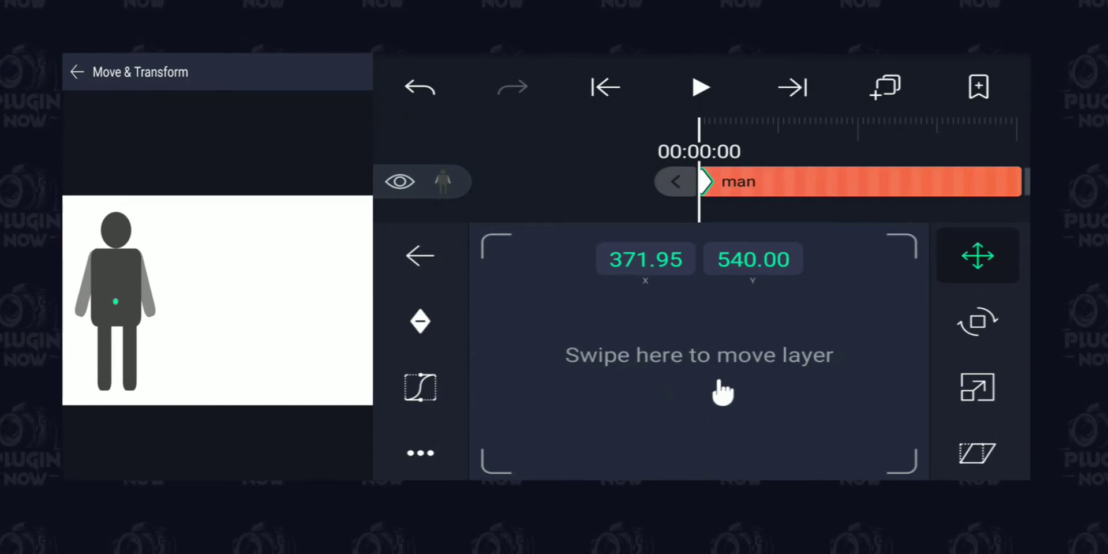
Step: At 00:01:05, slide the man right to X 1295.07, then rewind to the start
drag(903, 145, 702, 169)
drag(749, 370, 819, 365)
drag(538, 365, 774, 369)
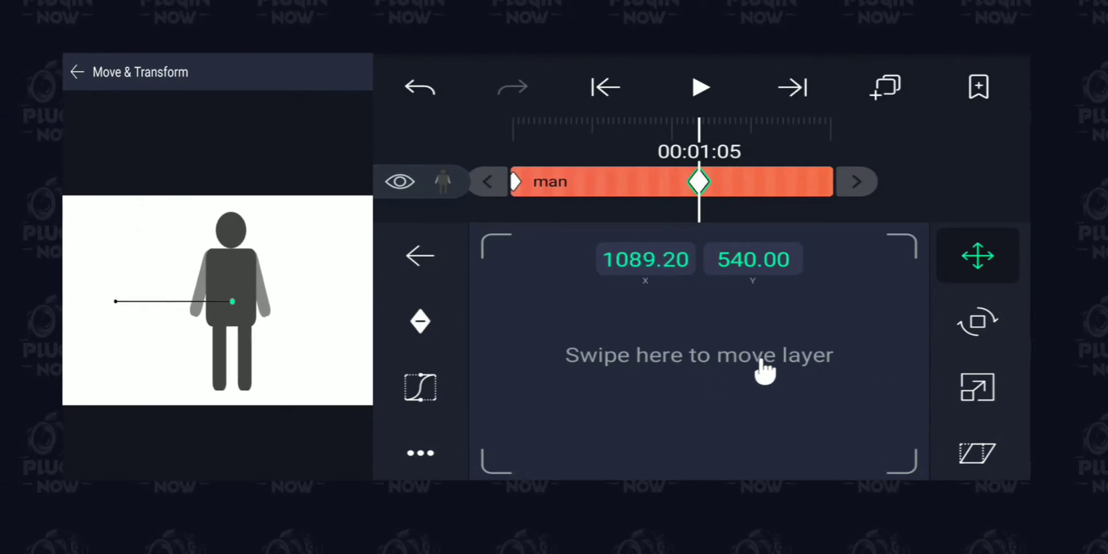
drag(631, 381, 743, 371)
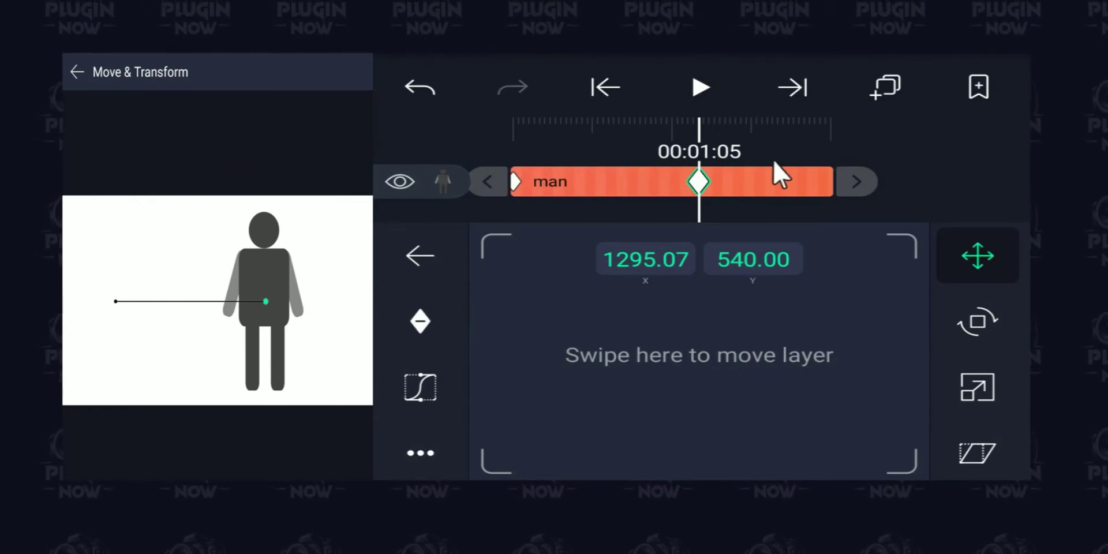
click(815, 136)
drag(804, 151, 995, 151)
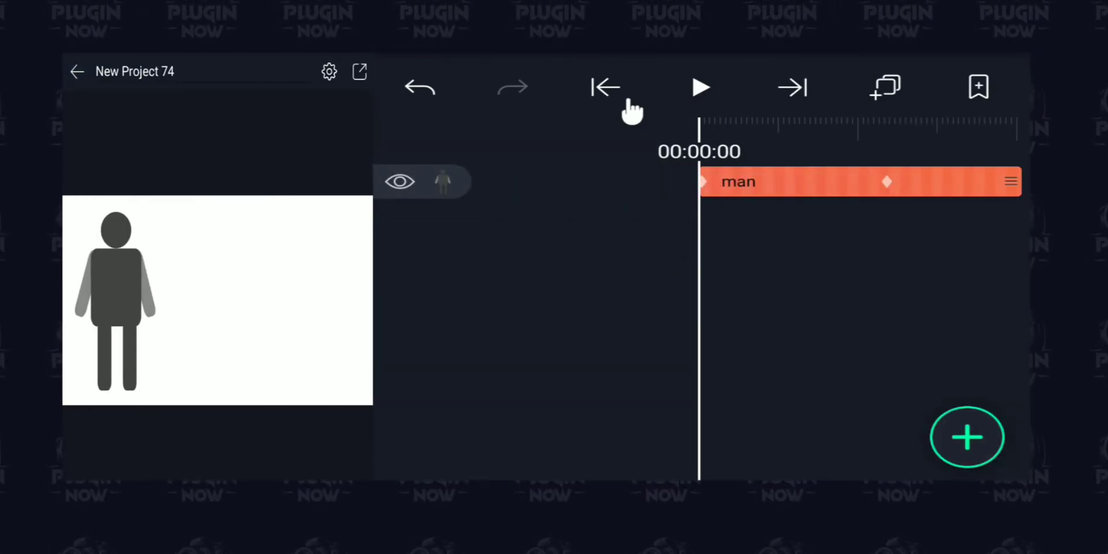
Step: Play the slide animation, rewind to the start, and reselect the man clip
click(701, 88)
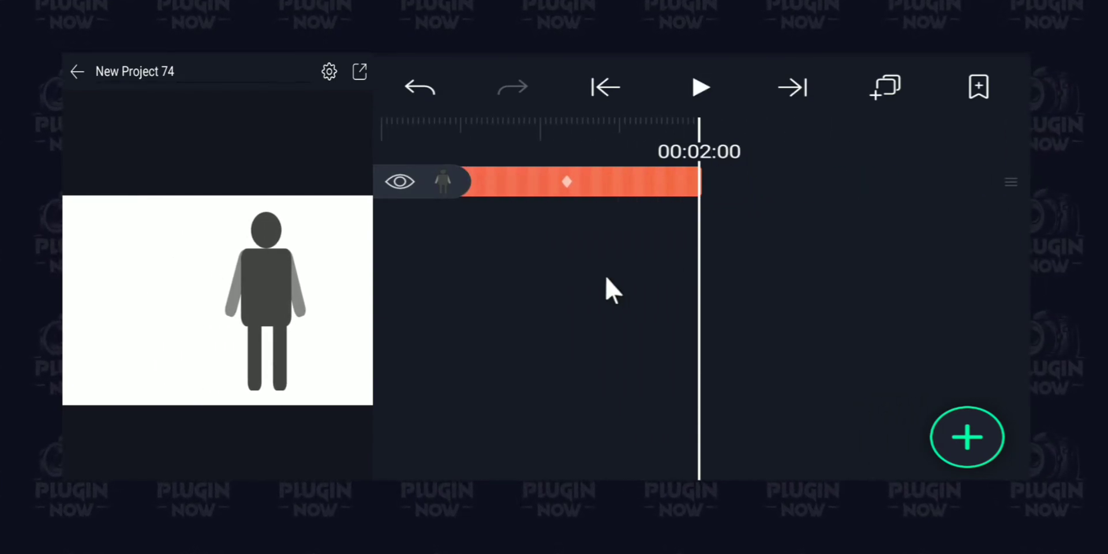
drag(609, 279, 839, 277)
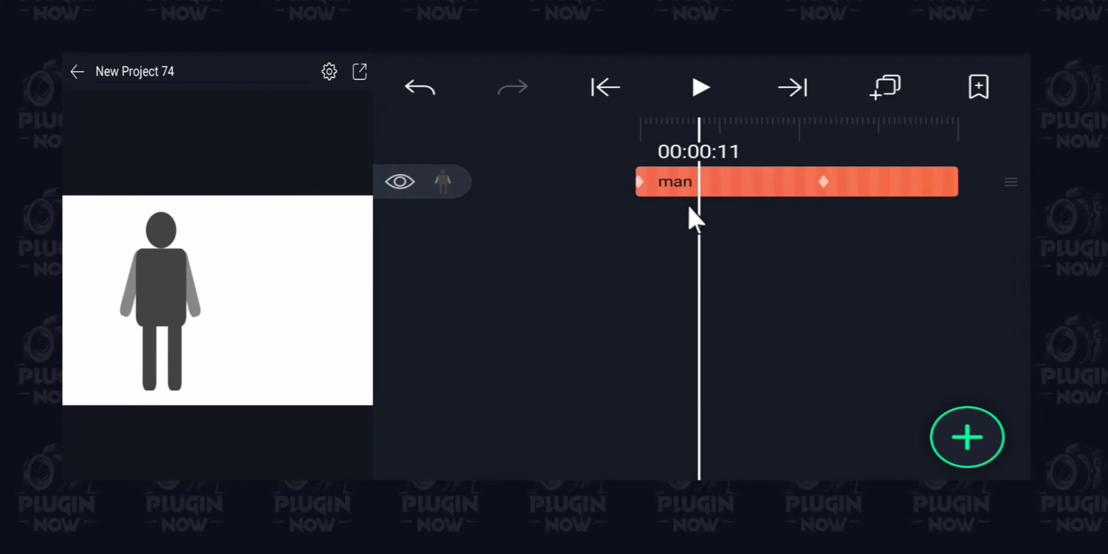
click(701, 180)
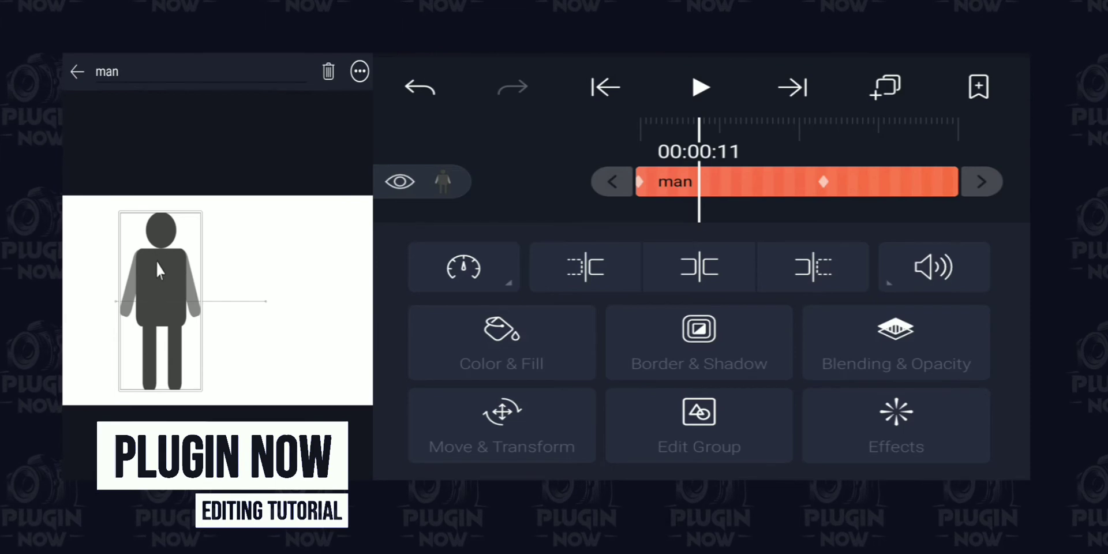
Step: Reselect the man clip and use Edit Group to list its six part layers
drag(177, 283, 191, 287)
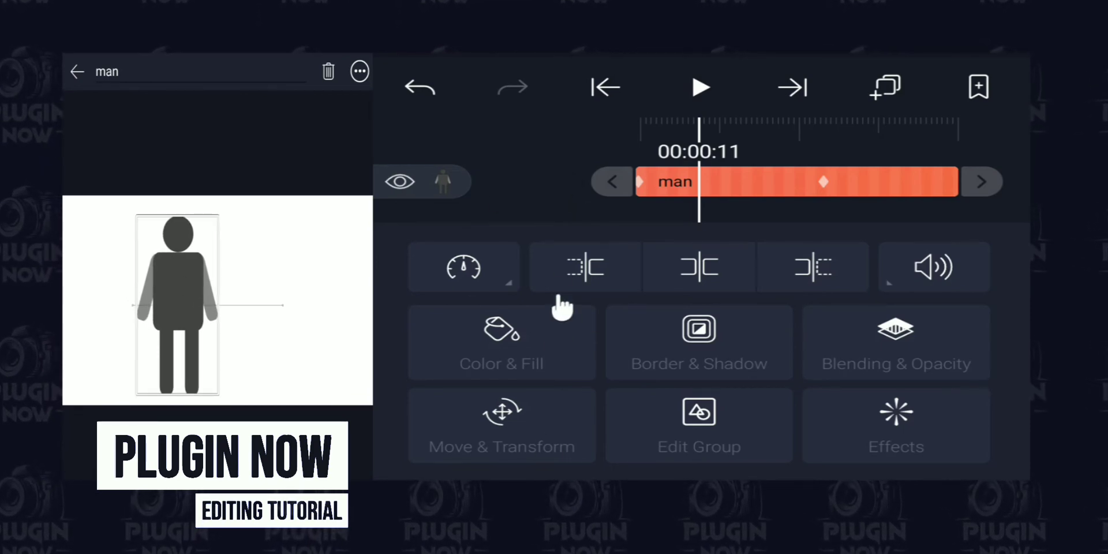
click(572, 178)
click(704, 174)
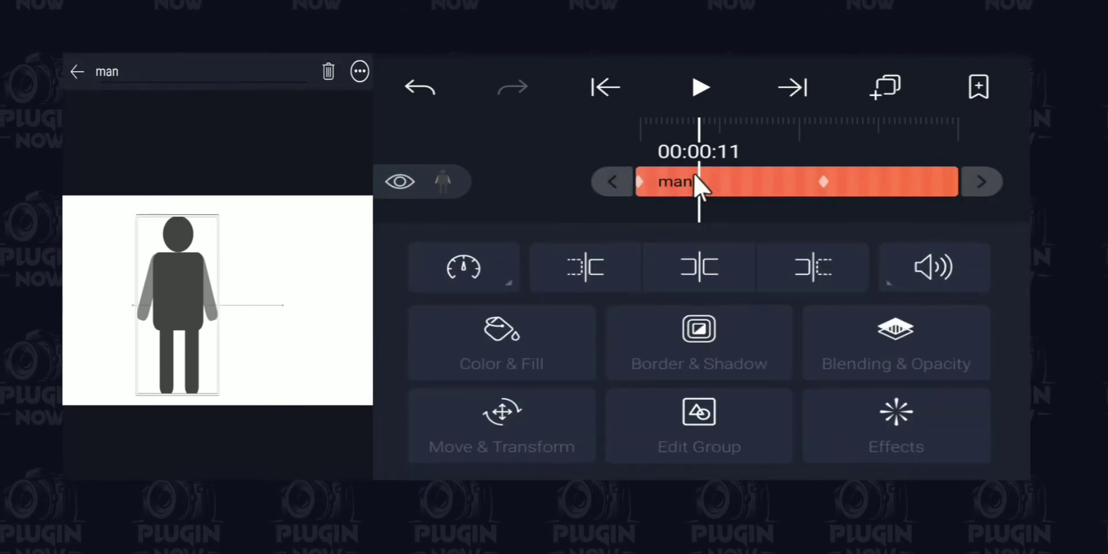
click(693, 430)
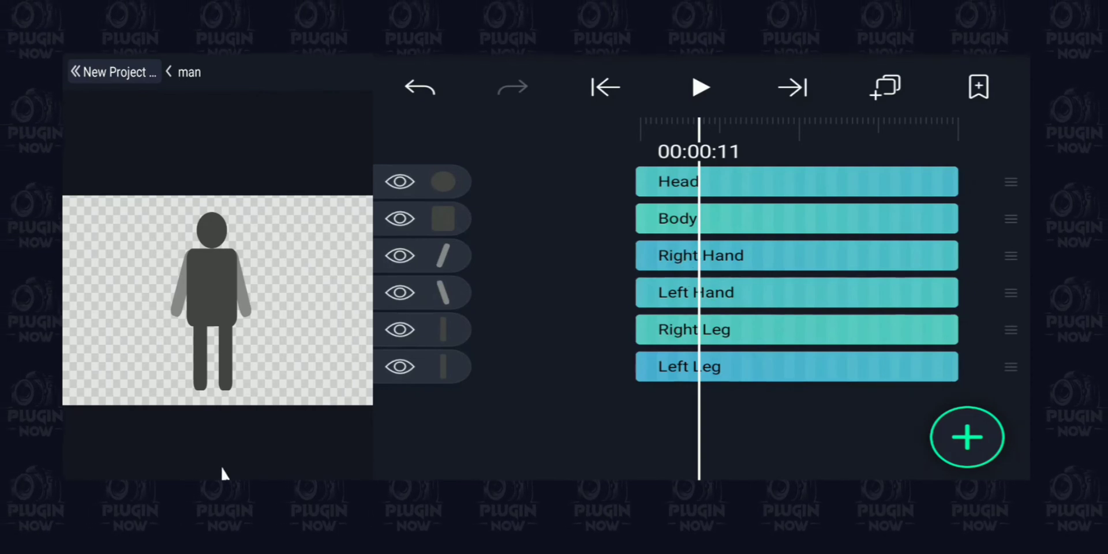
Step: Recolour the Body layer to mid-grey #888888, then go back up to the project at the start
click(656, 218)
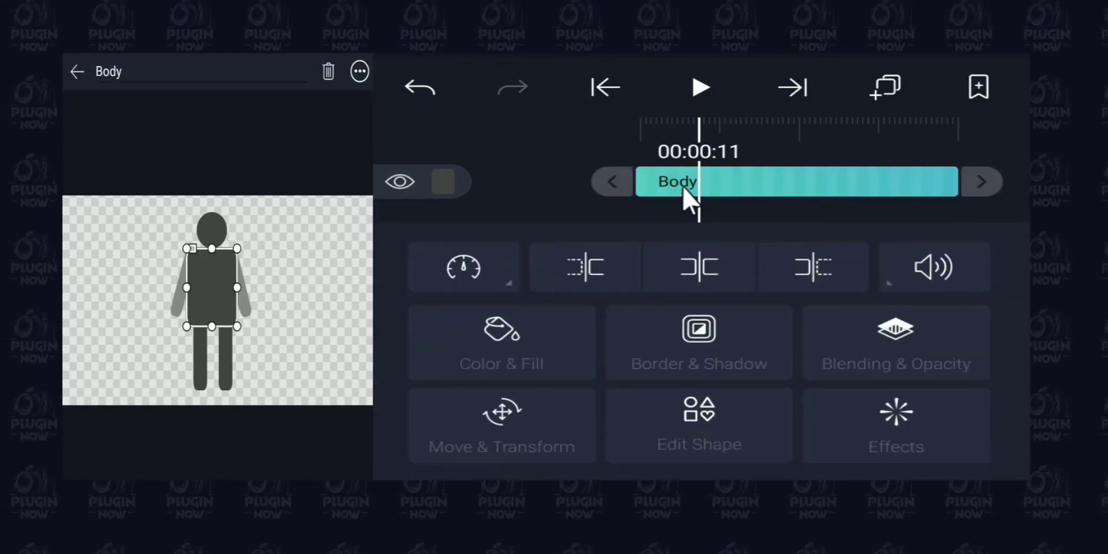
click(535, 347)
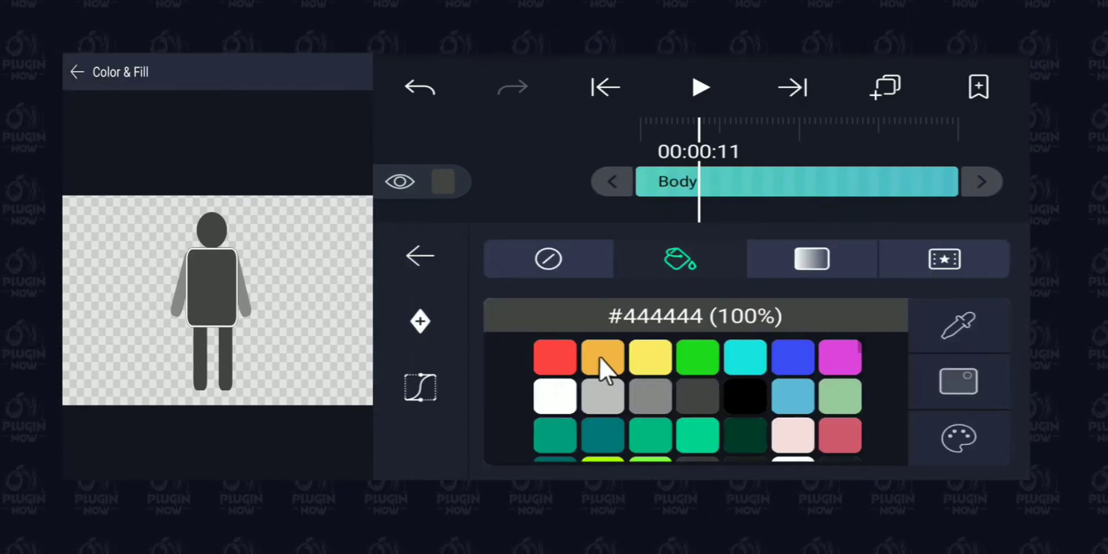
click(642, 392)
click(566, 198)
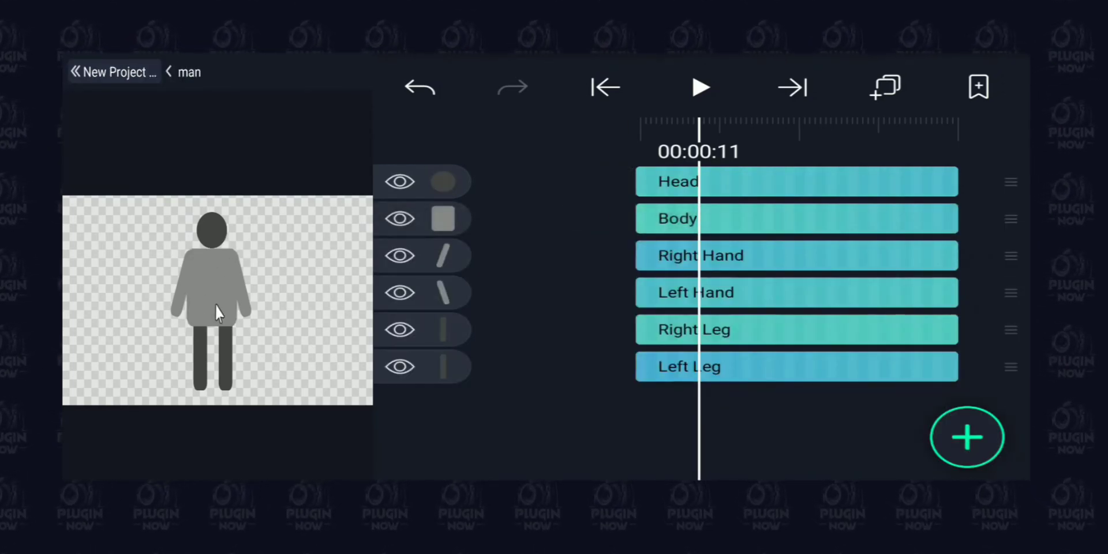
click(77, 73)
key(Home)
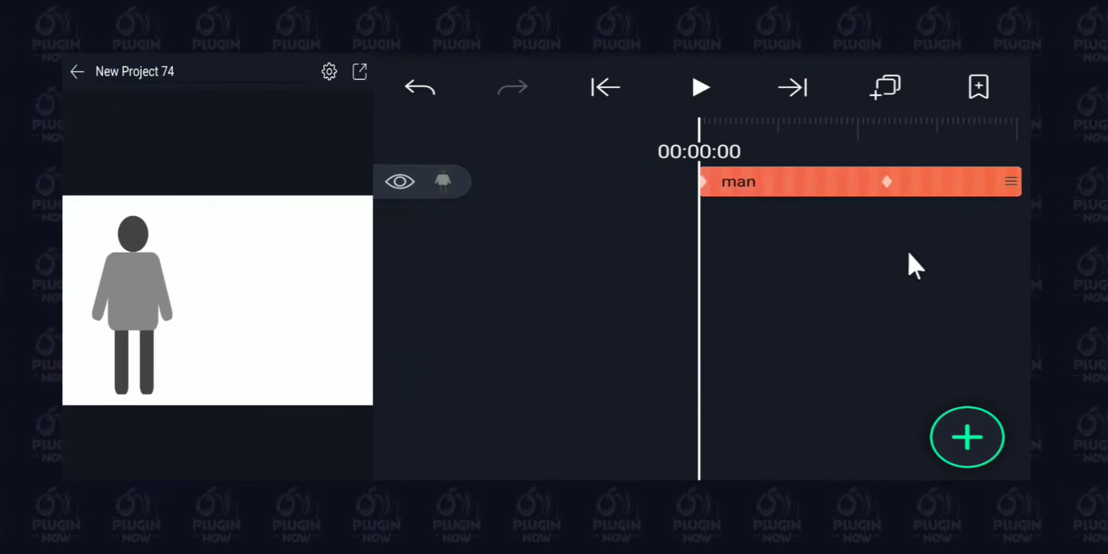
Step: Play the animation with the lighter body, rewind, and select the man clip
click(700, 89)
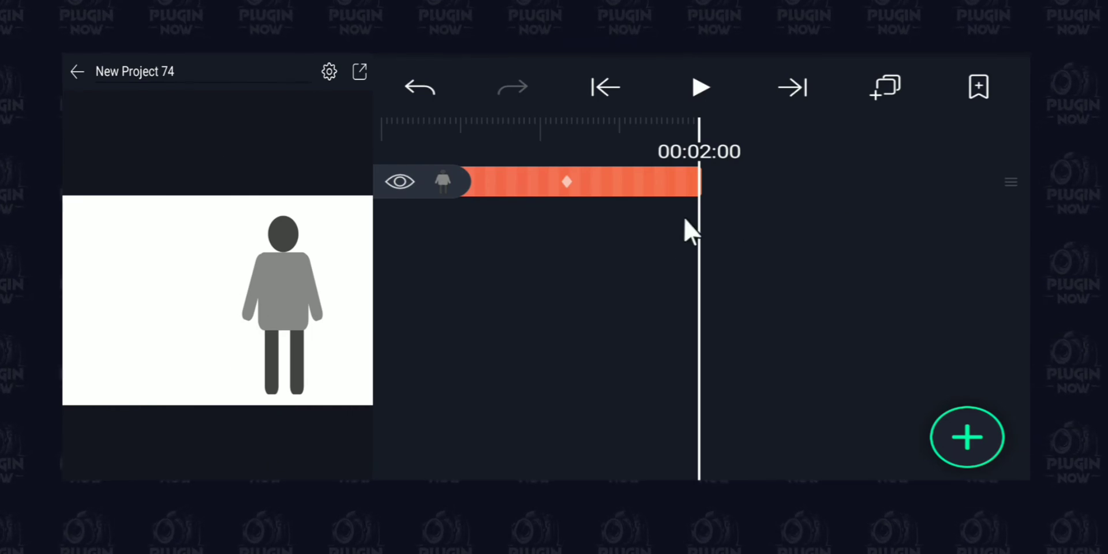
drag(460, 330, 827, 300)
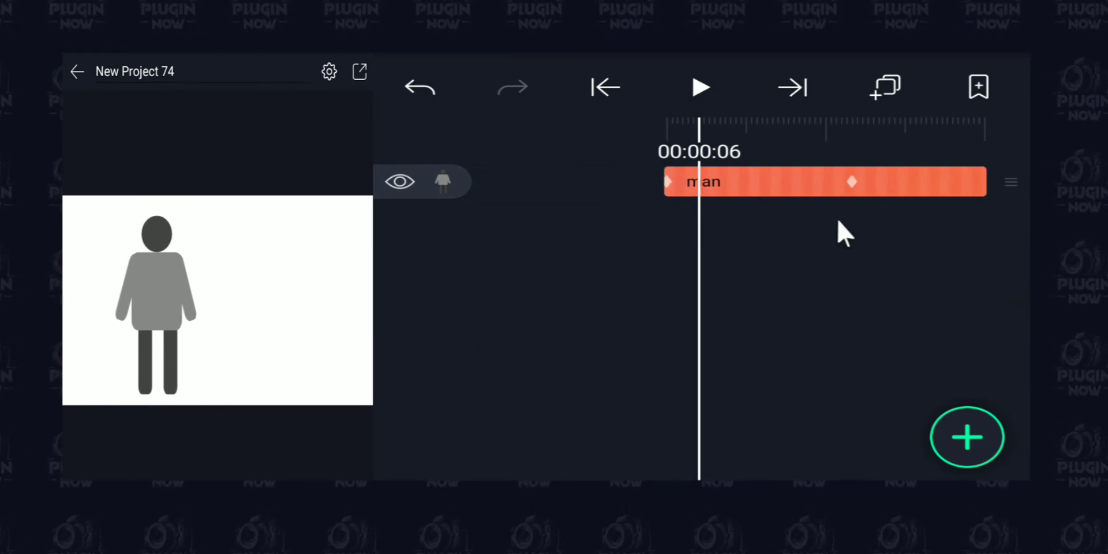
click(751, 183)
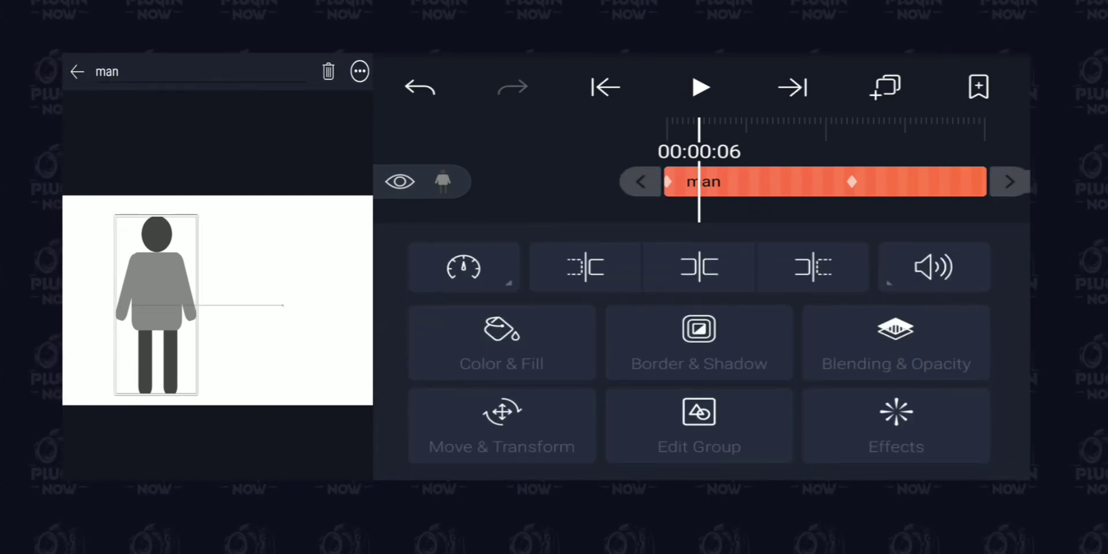
Step: Inside the man group, add a red pie shape and reshape it into a half-circle slice
click(707, 422)
drag(657, 411, 711, 407)
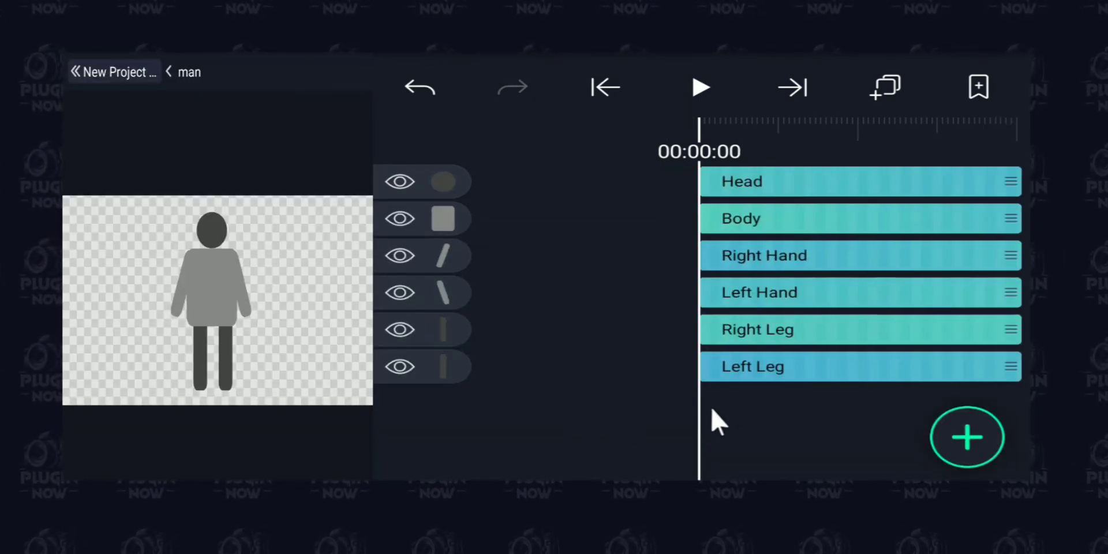
click(975, 436)
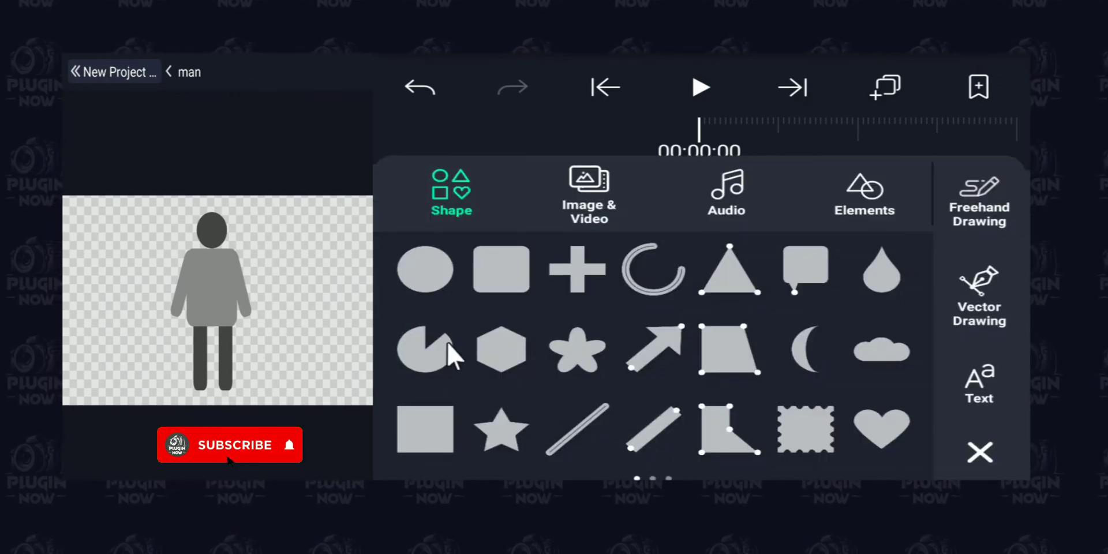
click(432, 341)
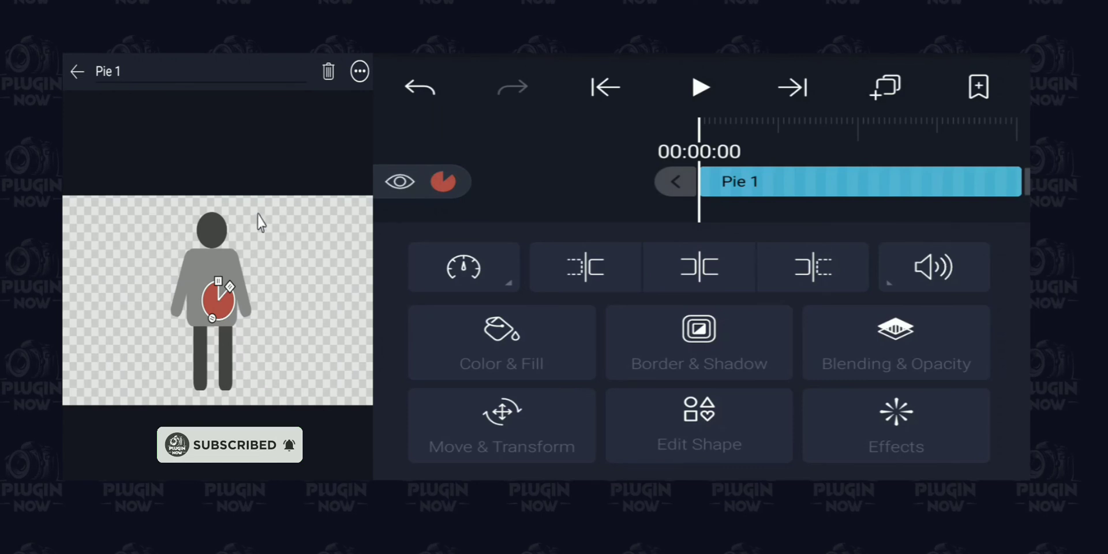
drag(235, 287, 234, 337)
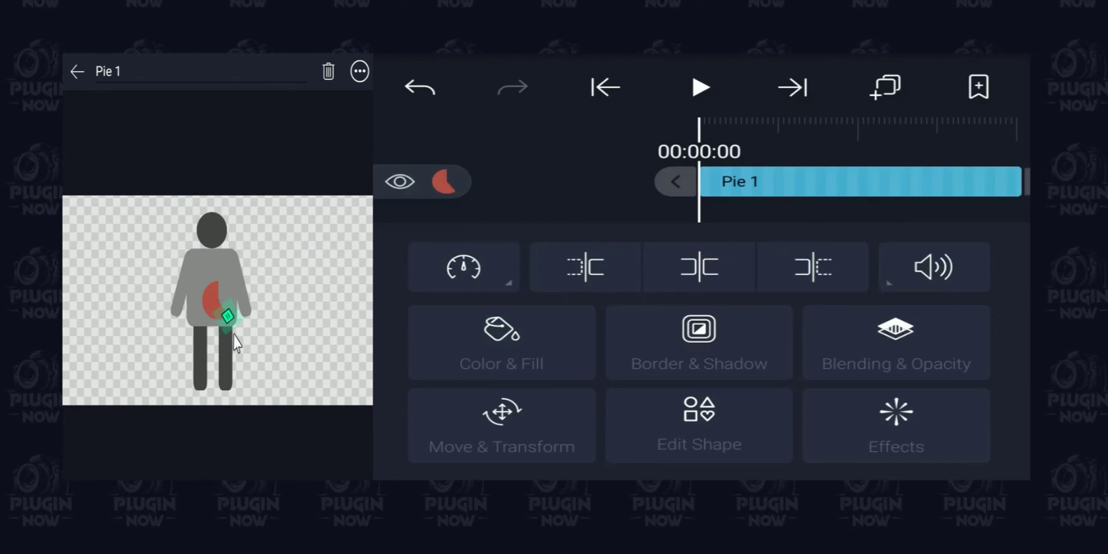
Step: Move the pie up onto the man's head as a cap, then leave the group
click(502, 425)
drag(684, 382, 692, 261)
drag(683, 361, 745, 347)
click(611, 164)
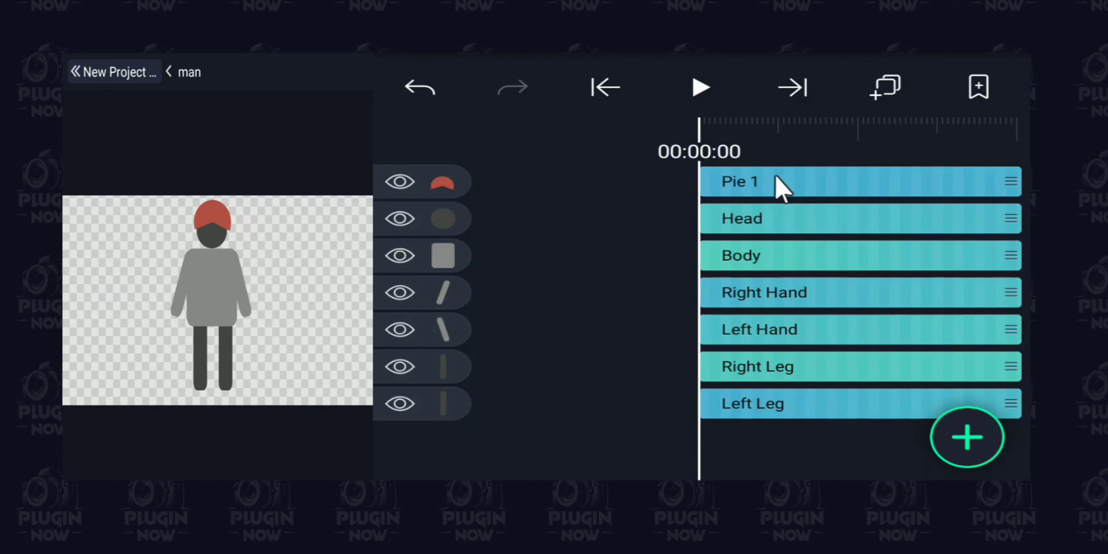
click(85, 74)
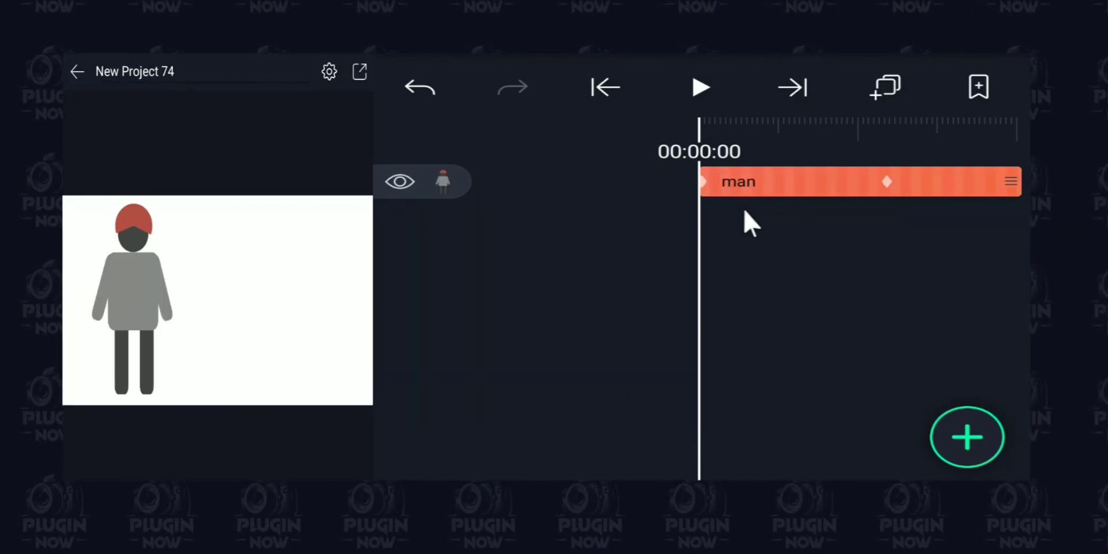
click(700, 90)
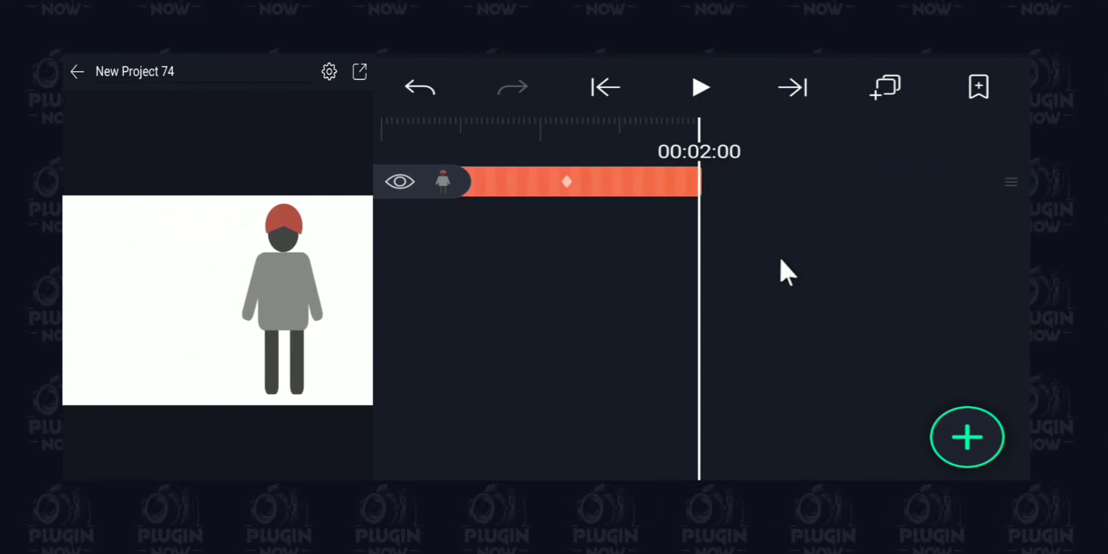
drag(660, 292, 976, 294)
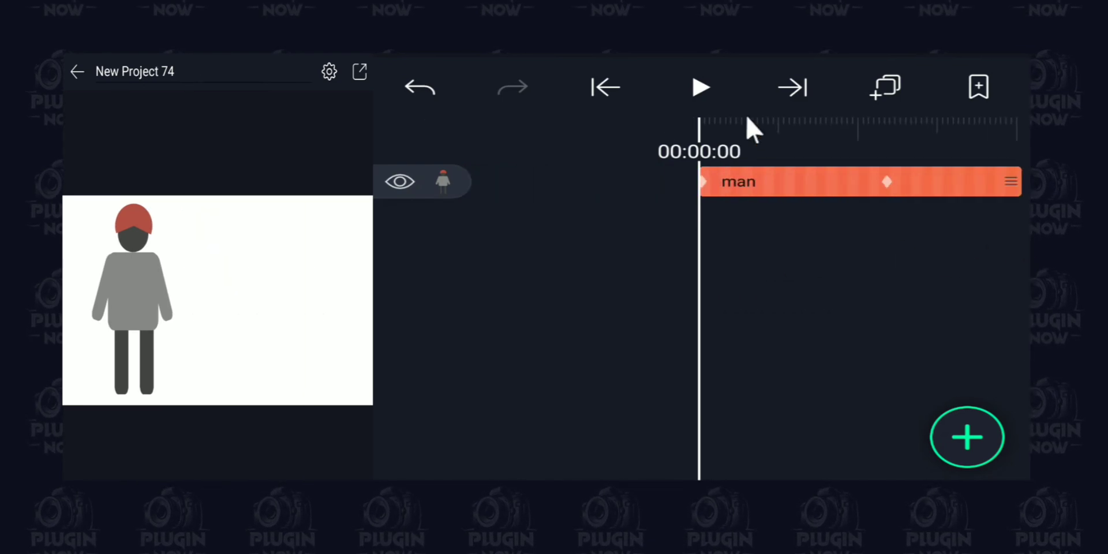
click(700, 90)
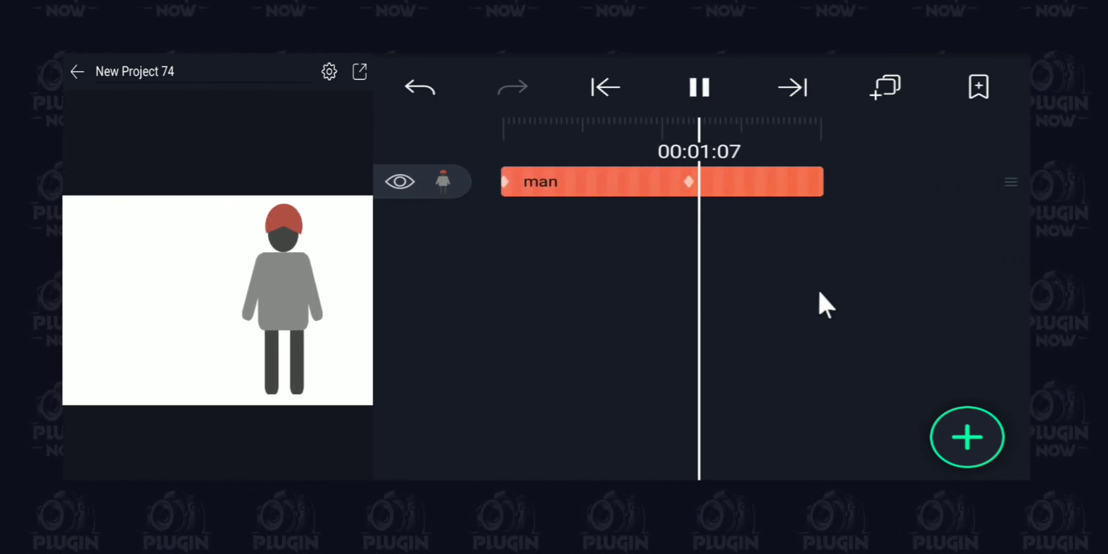